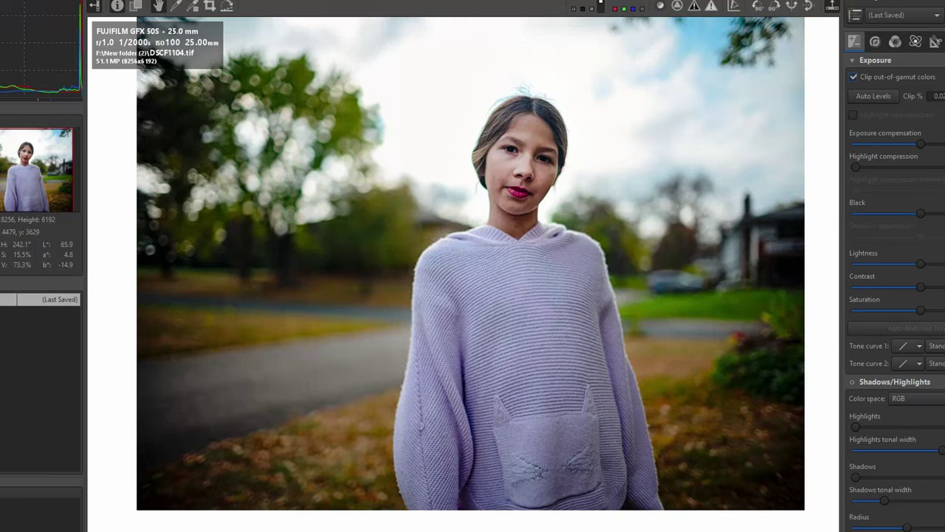
pyautogui.scroll(3, 384, 357)
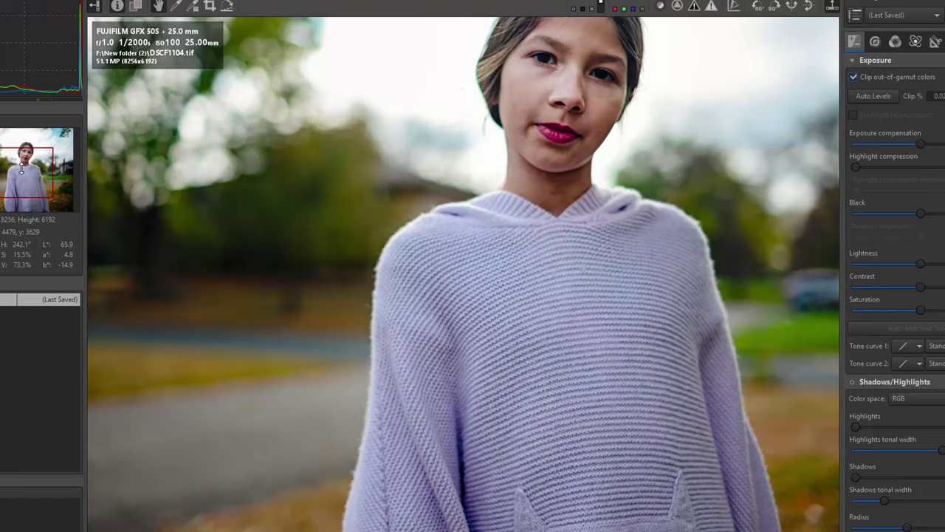
pyautogui.moveTo(21, 169); pyautogui.dragTo(24, 154)
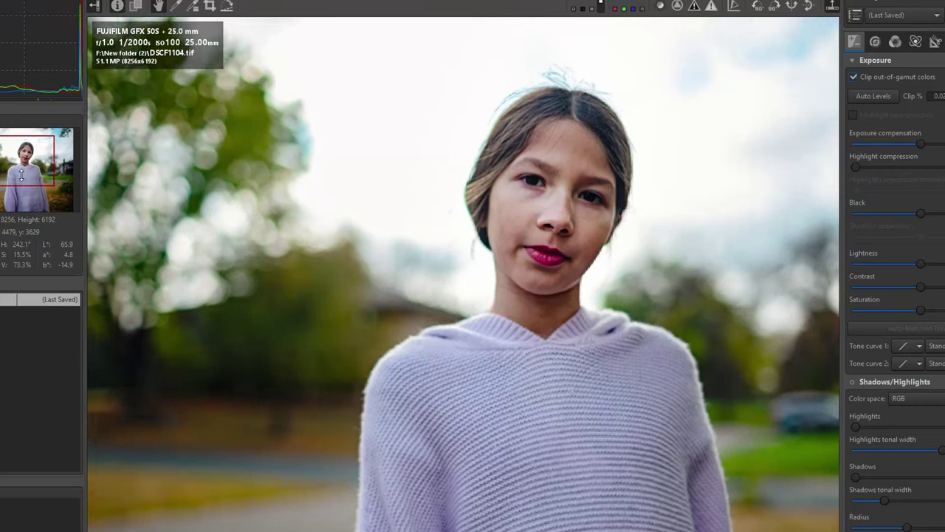
pyautogui.scroll(2, 26, 172)
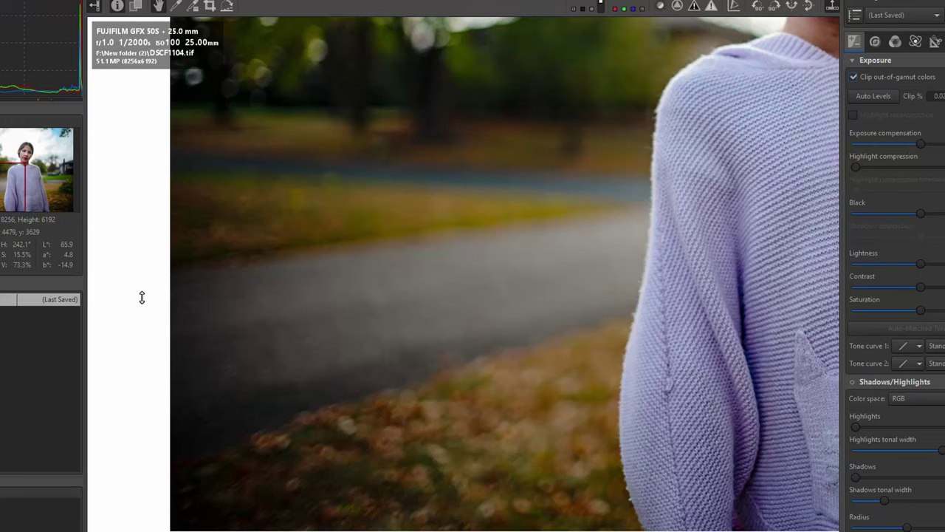
pyautogui.click(9, 144)
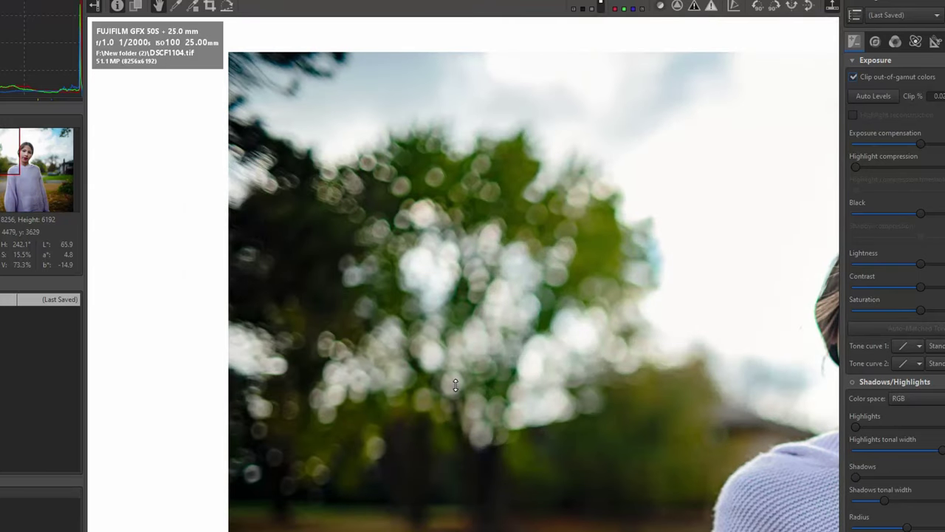
pyautogui.scroll(-3, 222, 351)
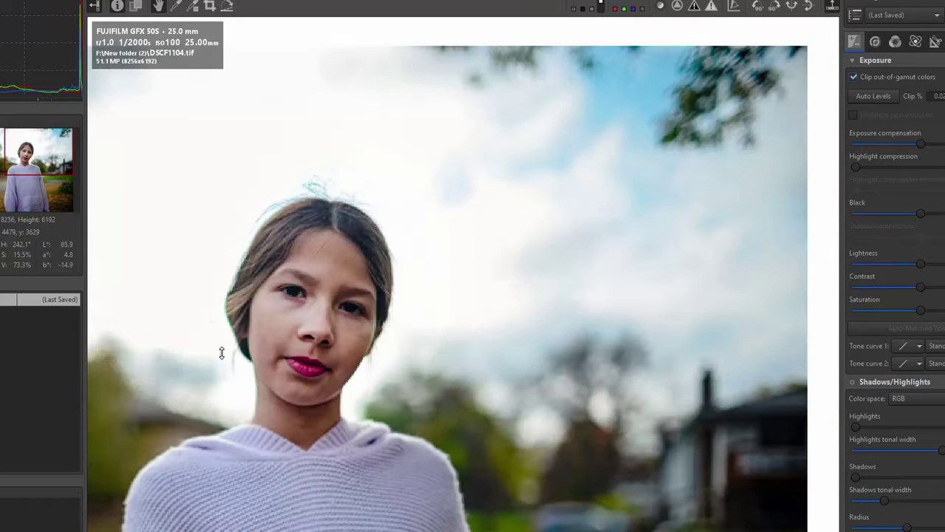
pyautogui.moveTo(63, 181)
pyautogui.mouseDown()
pyautogui.moveTo(63, 214)
pyautogui.moveTo(62, 179)
pyautogui.mouseUp()
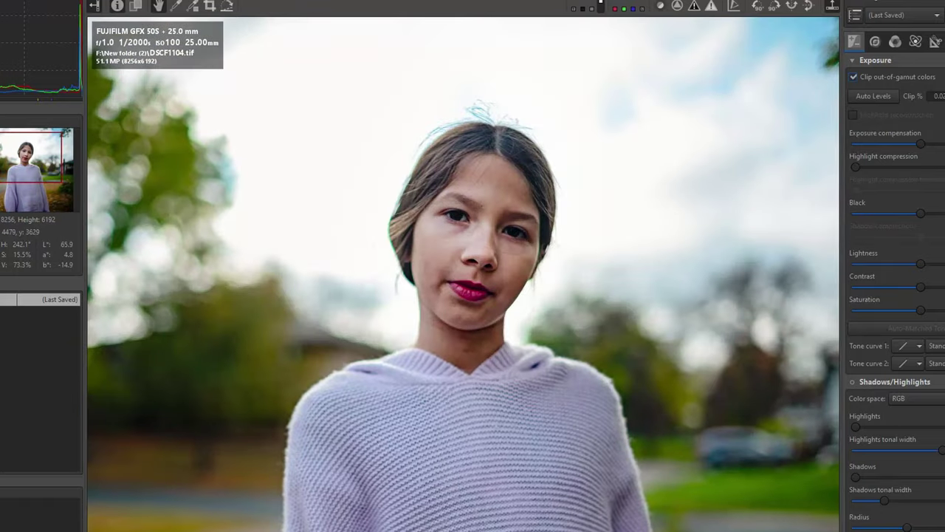
pyautogui.scroll(-4, 655, 450)
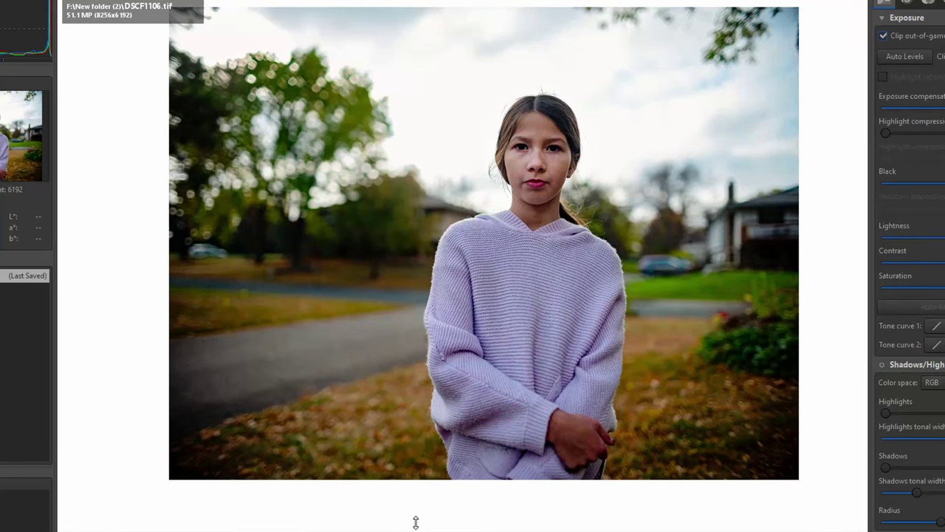
# Zoom into DSCF1106.tif, pan up to the girl's face, then zoom back out to fit
pyautogui.scroll(3, 305, 352)
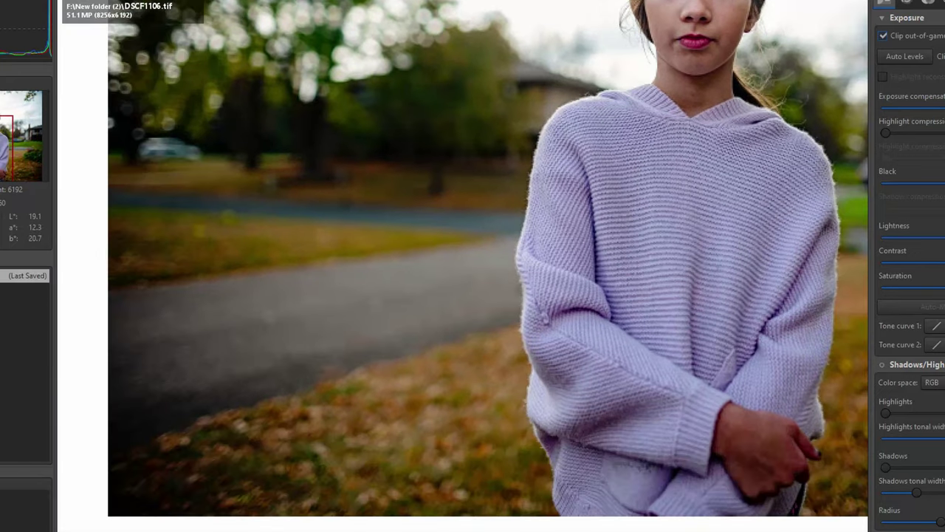
pyautogui.moveTo(6, 148)
pyautogui.mouseDown()
pyautogui.moveTo(5, 124)
pyautogui.moveTo(16, 164)
pyautogui.mouseUp()
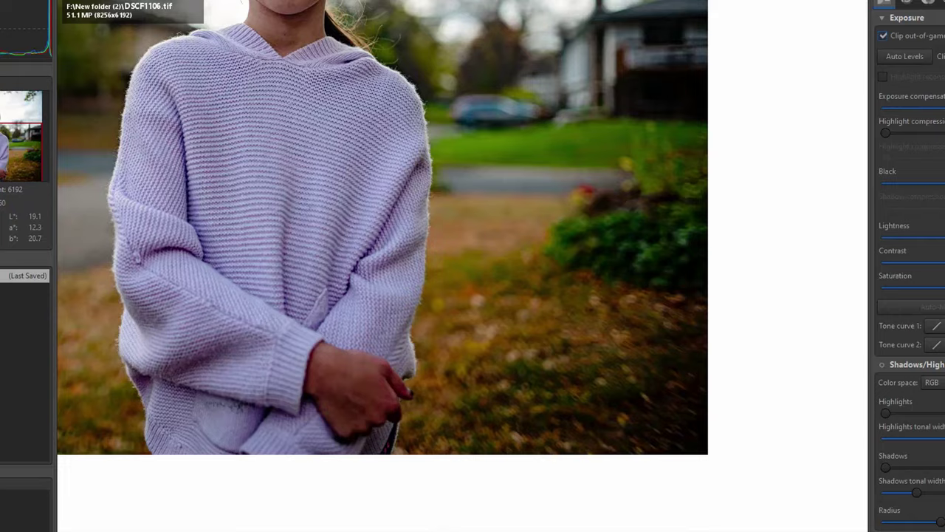
pyautogui.scroll(-2, 566, 300)
pyautogui.scroll(-1, 362, 461)
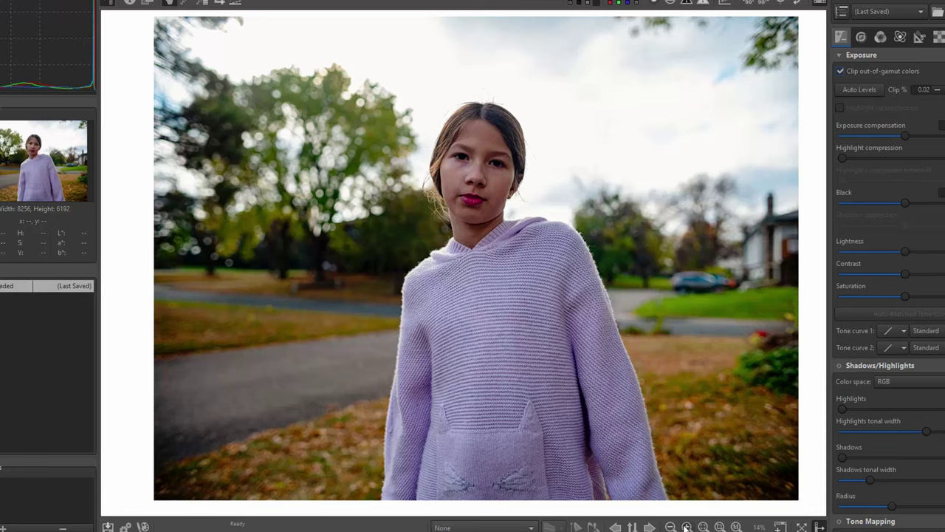
# Zoom the portrait to 25% and closer, then pan up to the girl's face and treetops
pyautogui.click(686, 527)
pyautogui.scroll(1, 593, 386)
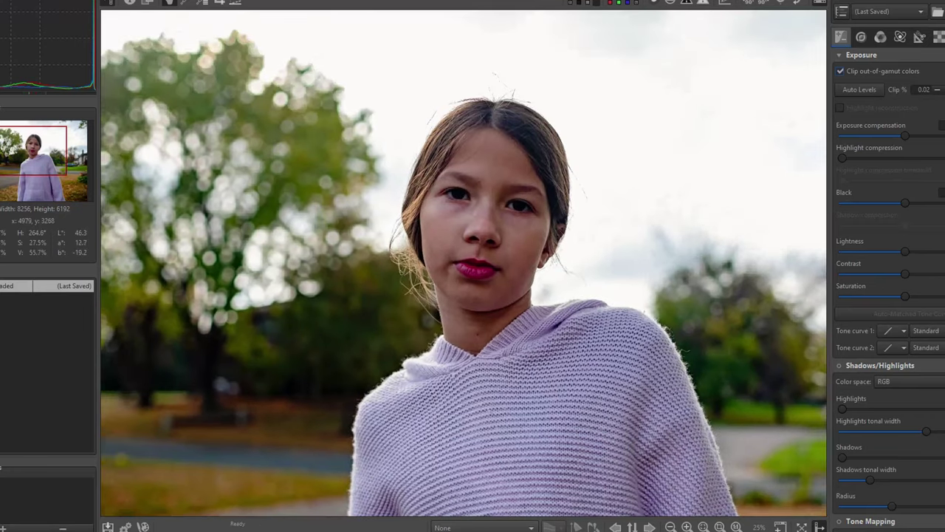
pyautogui.click(24, 177)
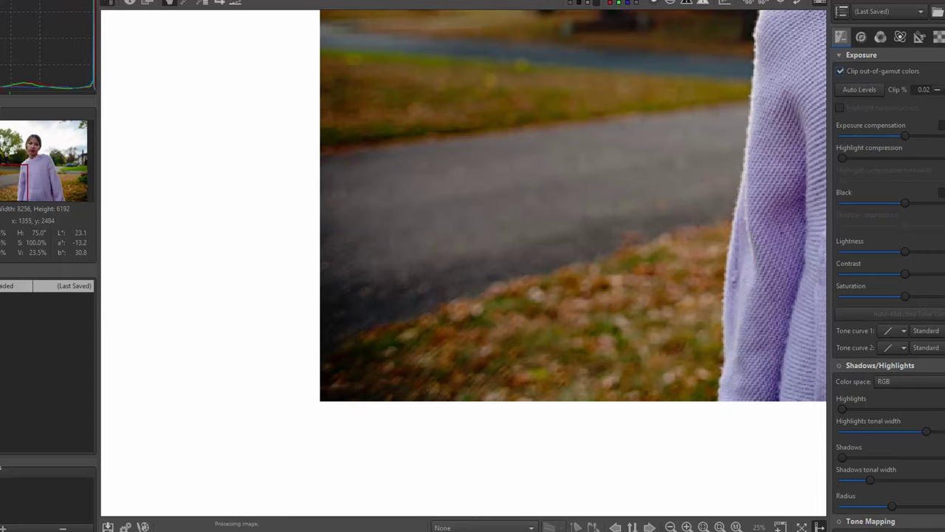
pyautogui.moveTo(24, 177)
pyautogui.mouseDown()
pyautogui.moveTo(29, 138)
pyautogui.moveTo(64, 143)
pyautogui.moveTo(64, 189)
pyautogui.mouseUp()
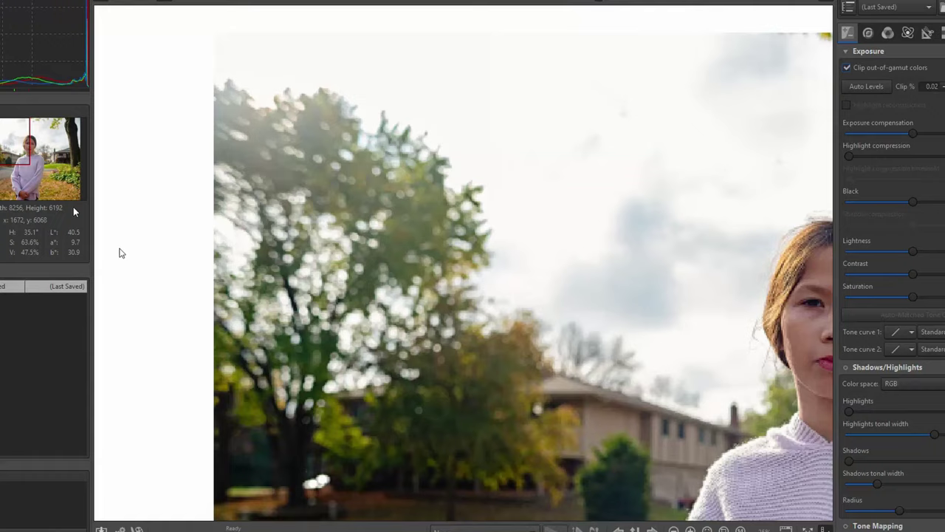
# Jump the view via the navigator to her face, then the sweater and garden, and zoom out to fit
pyautogui.click(43, 144)
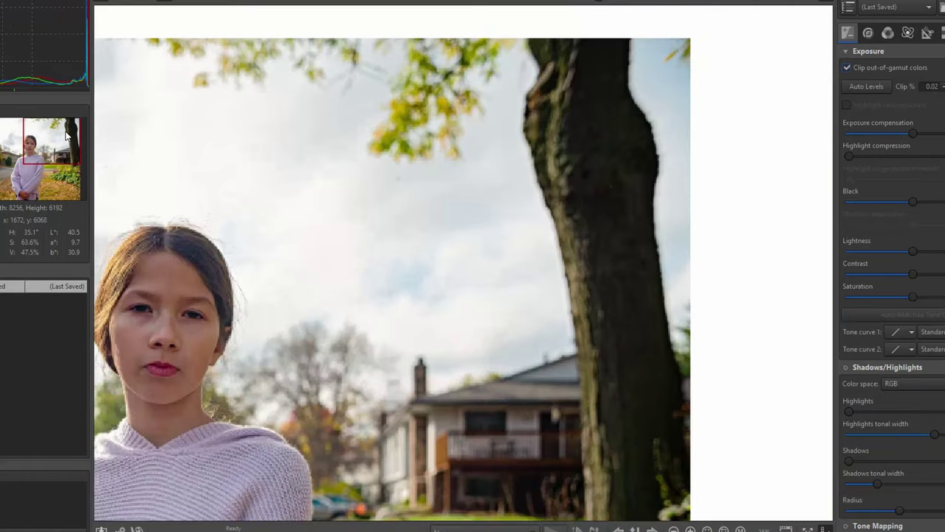
pyautogui.click(47, 179)
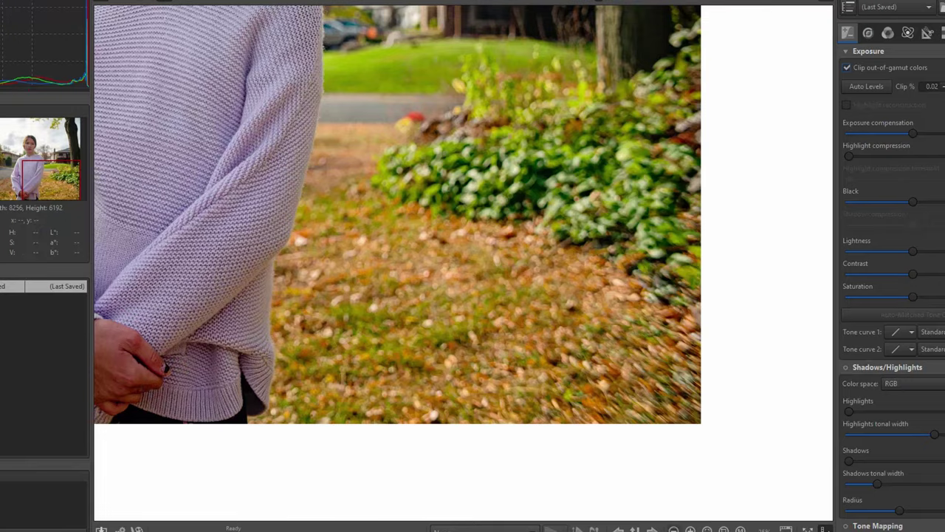
pyautogui.scroll(-7, 443, 369)
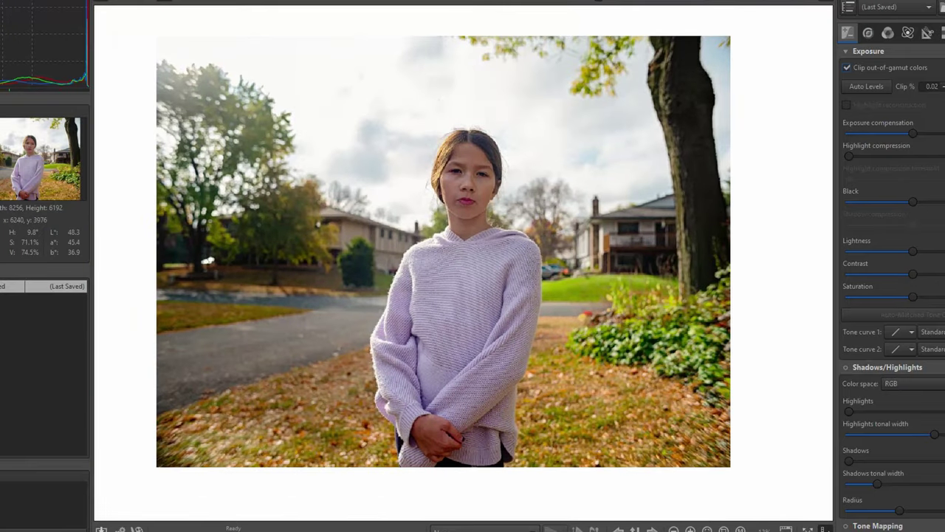
# Zoom into the park photo's centre, pan to the fence and grass, then zoom closer on the water tower
pyautogui.moveTo(279, 530)
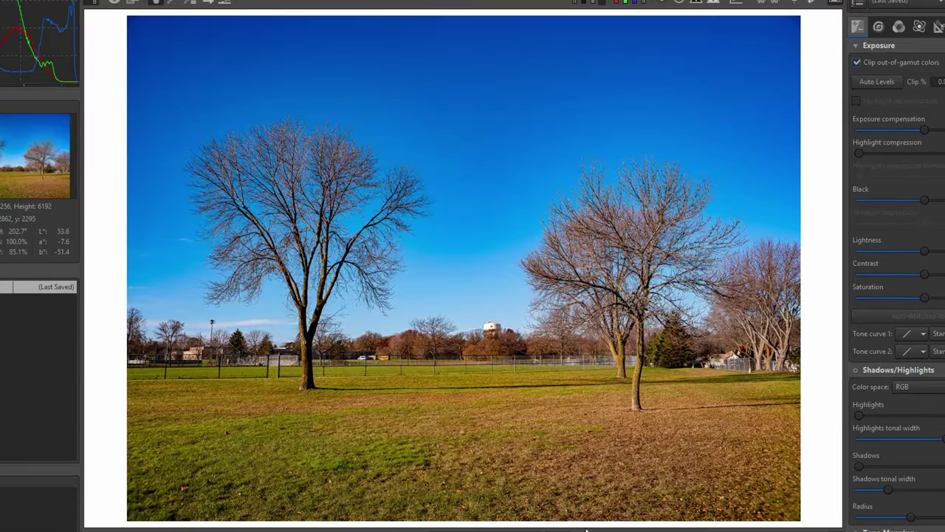
pyautogui.press('+')
pyautogui.press('+')
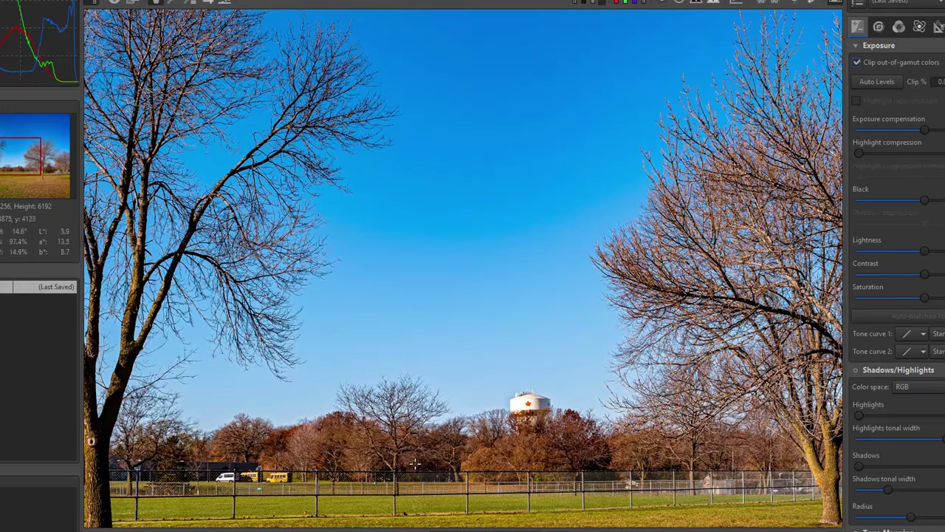
pyautogui.moveTo(579, 425); pyautogui.dragTo(579, 236)
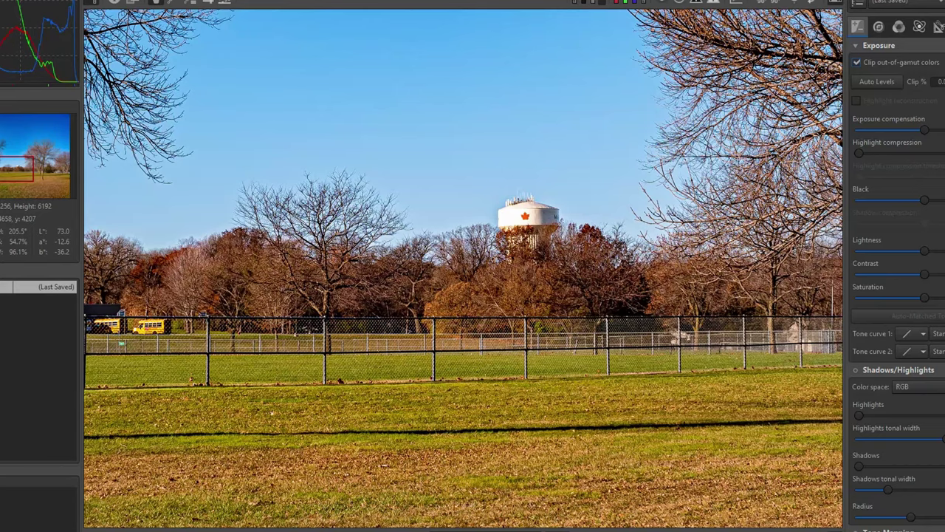
pyautogui.press('+')
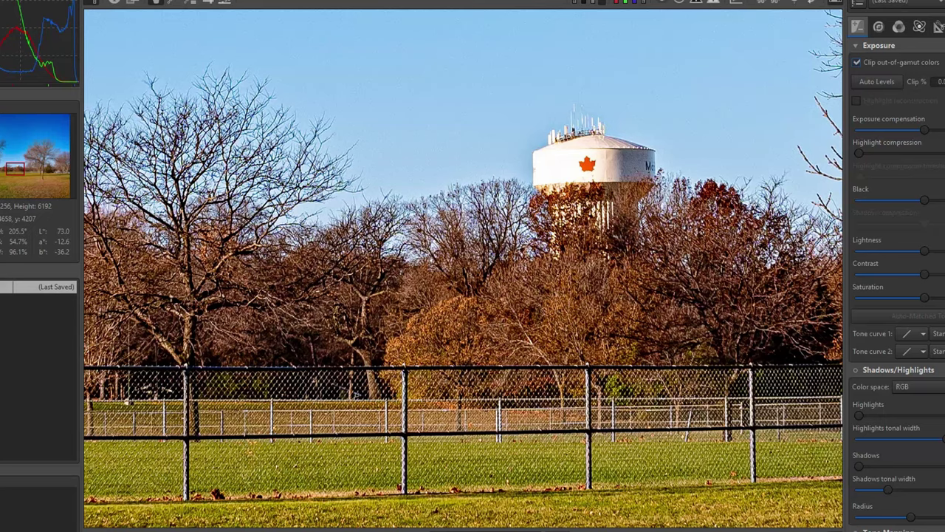
# Inspect the bottom-left grass at 100%, then the top-left sky and top-right edge
pyautogui.click(676, 526)
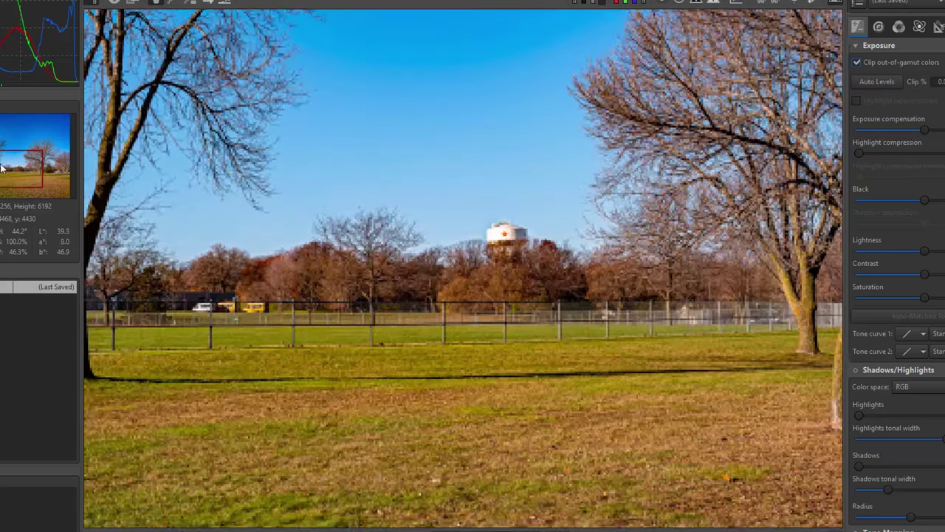
pyautogui.press('z')
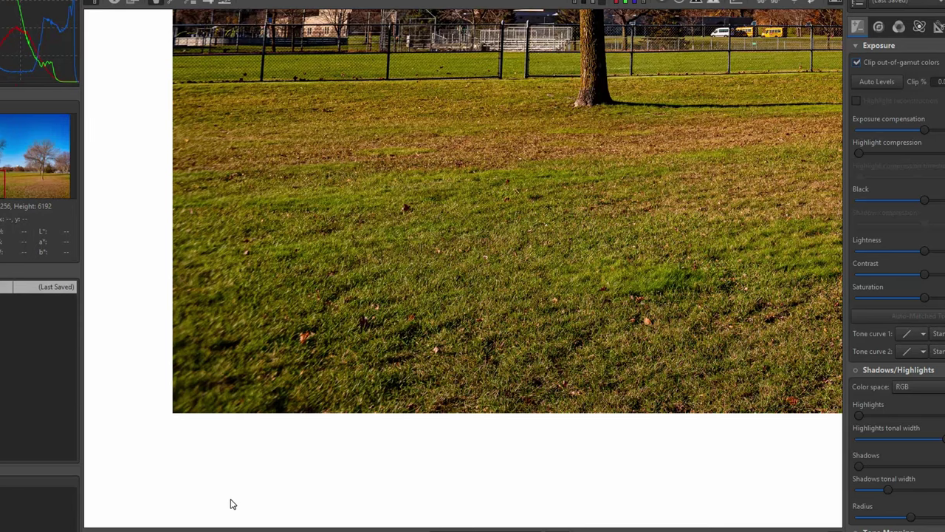
pyautogui.click(3, 122)
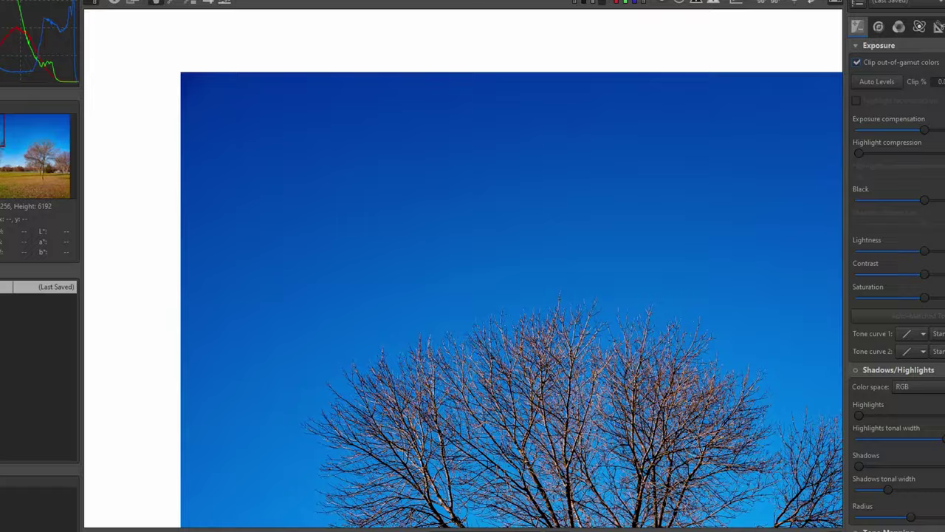
pyautogui.moveTo(59, 131)
pyautogui.mouseDown()
pyautogui.moveTo(67, 131)
pyautogui.moveTo(53, 152)
pyautogui.moveTo(60, 145)
pyautogui.moveTo(65, 185)
pyautogui.mouseUp()
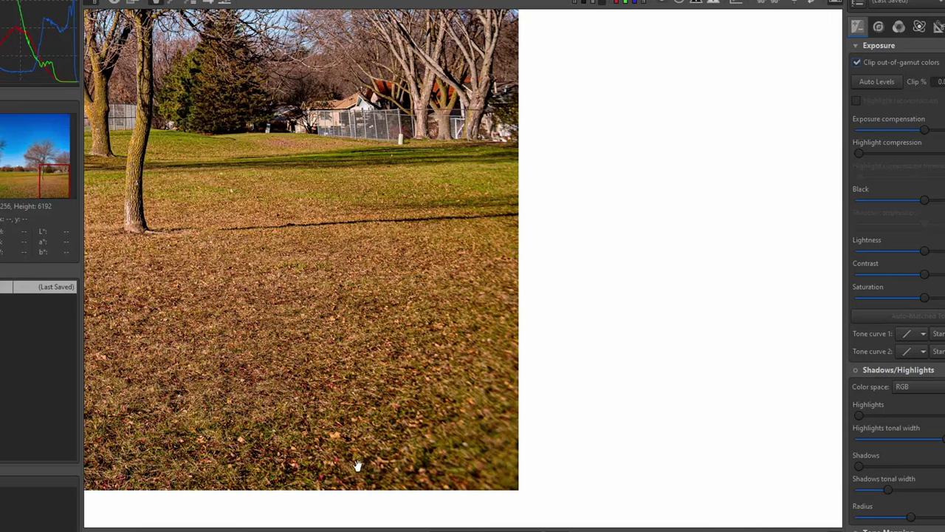
# Pan and zoom in on the tree trunks, then fit the whole park photo to the window
pyautogui.moveTo(309, 489); pyautogui.dragTo(308, 402)
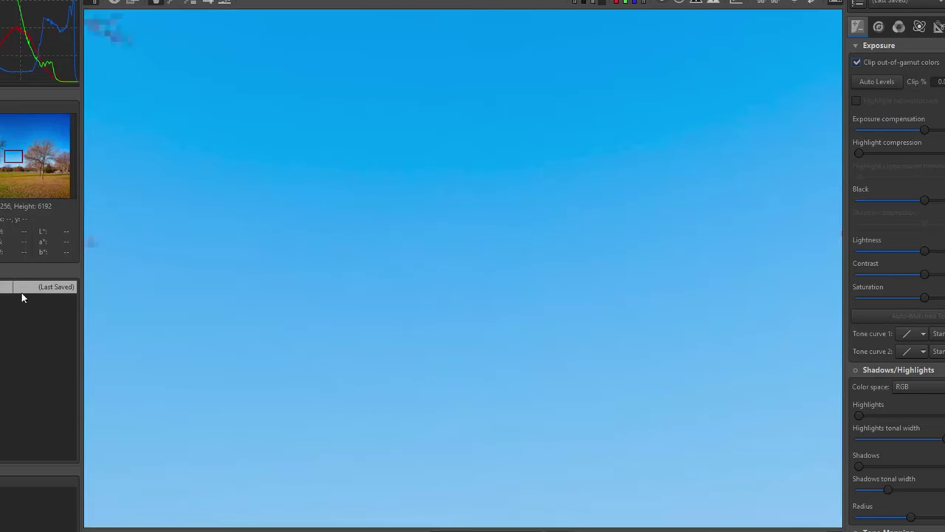
pyautogui.scroll(5, 539, 466)
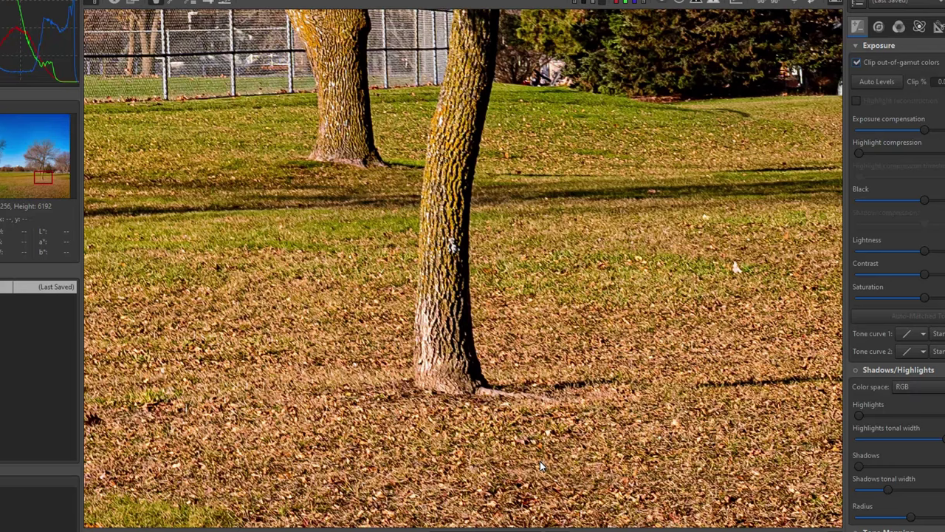
pyautogui.press('f')
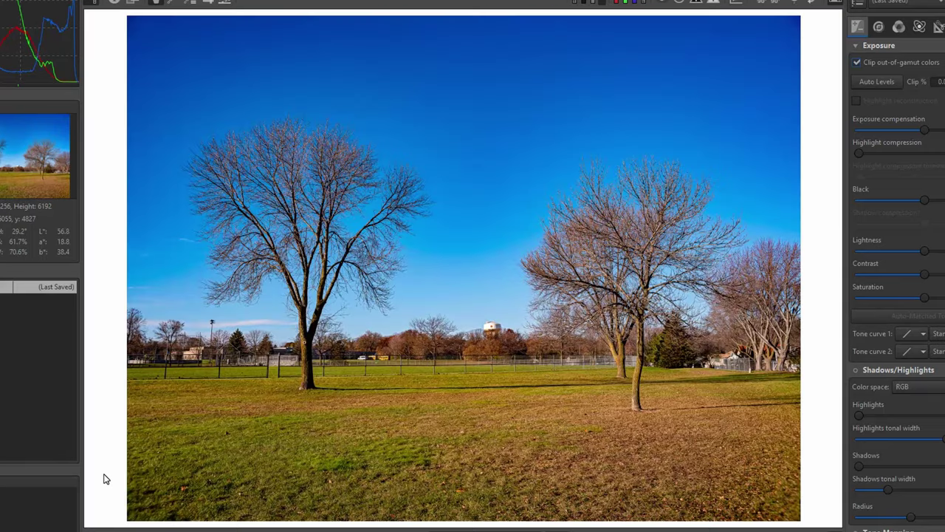